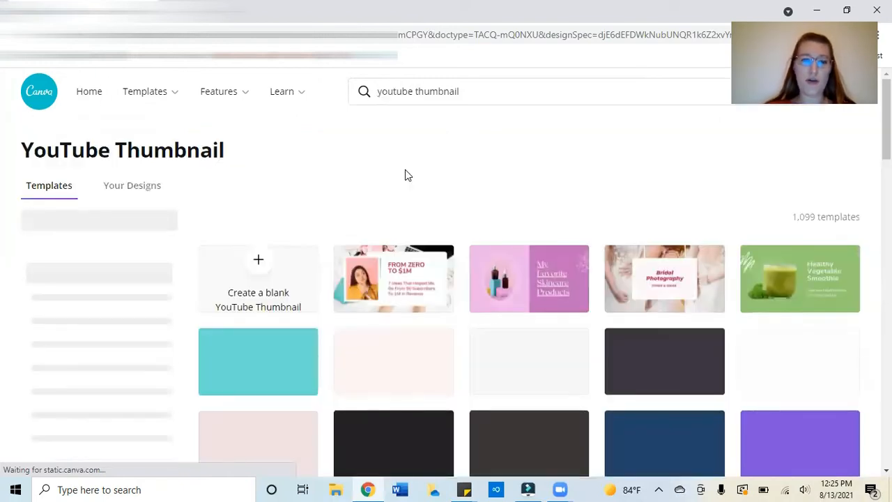
Step: Create a blank YouTube Thumbnail design and apply the mint-to-turquoise gradient background from the recently used backgrounds
left_click(255, 266)
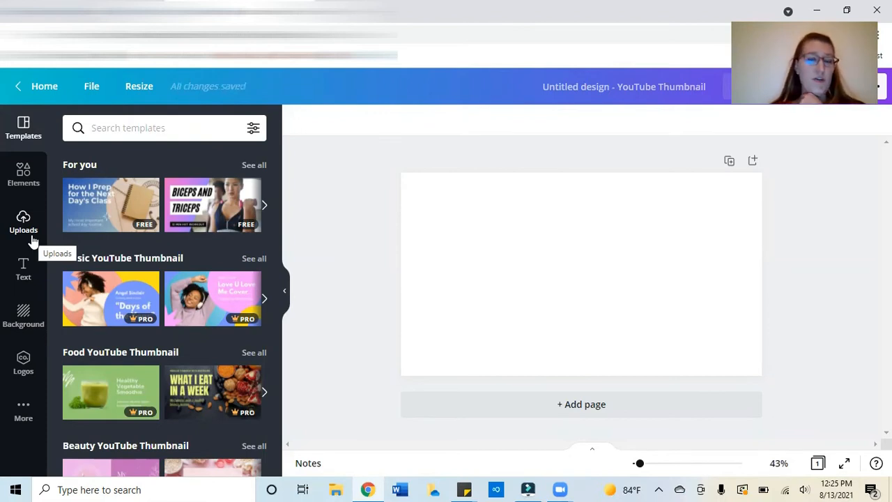
left_click(21, 317)
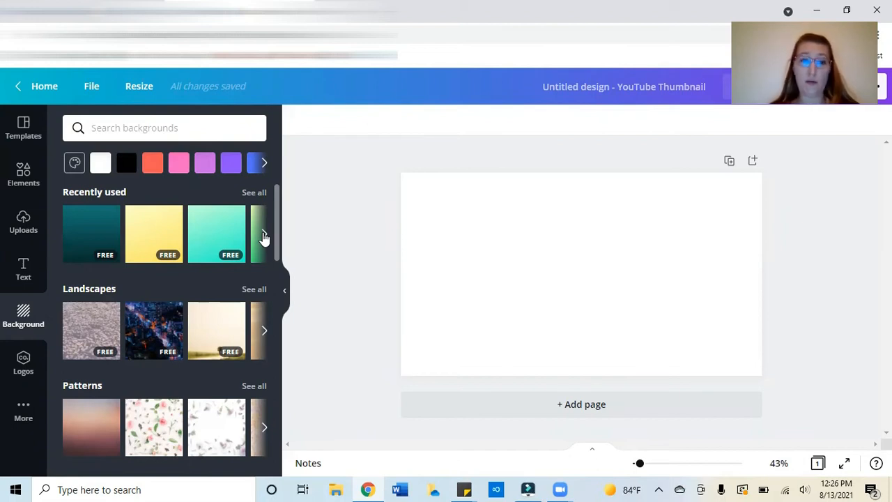
left_click(263, 237)
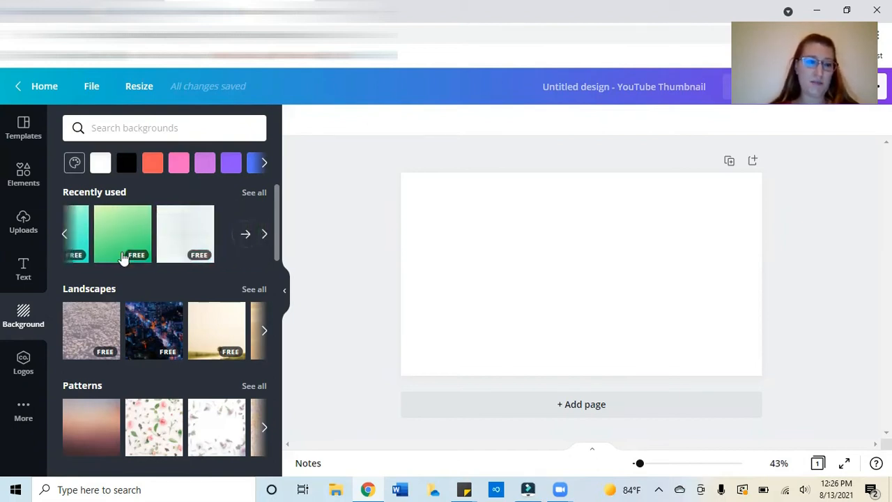
left_click(65, 237)
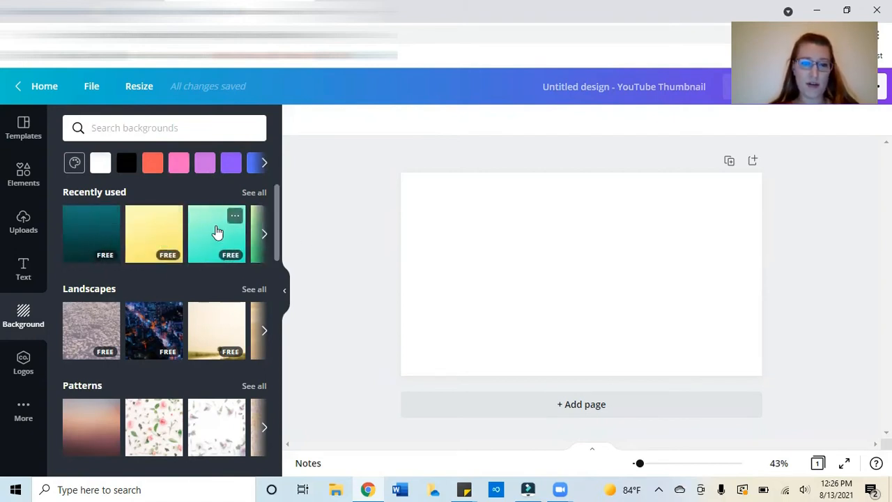
left_click(218, 232)
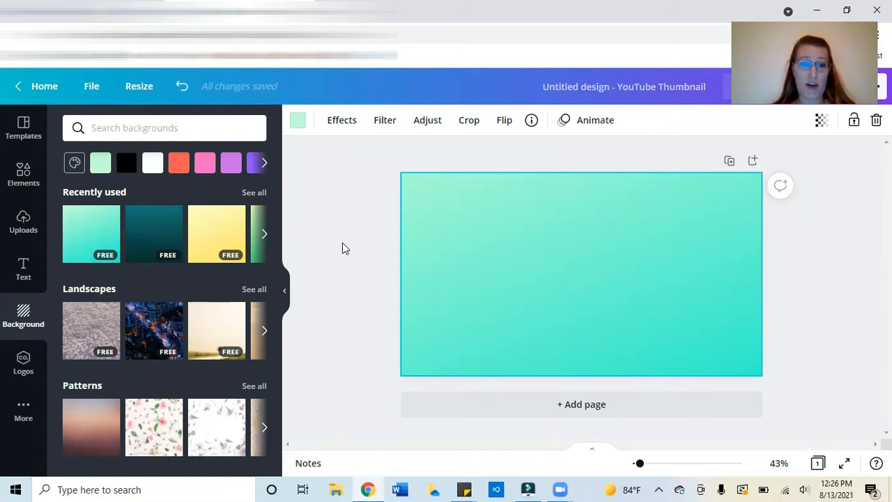
Step: Add a heading to the page and replace its text with "Friday the 13th"
left_click(23, 269)
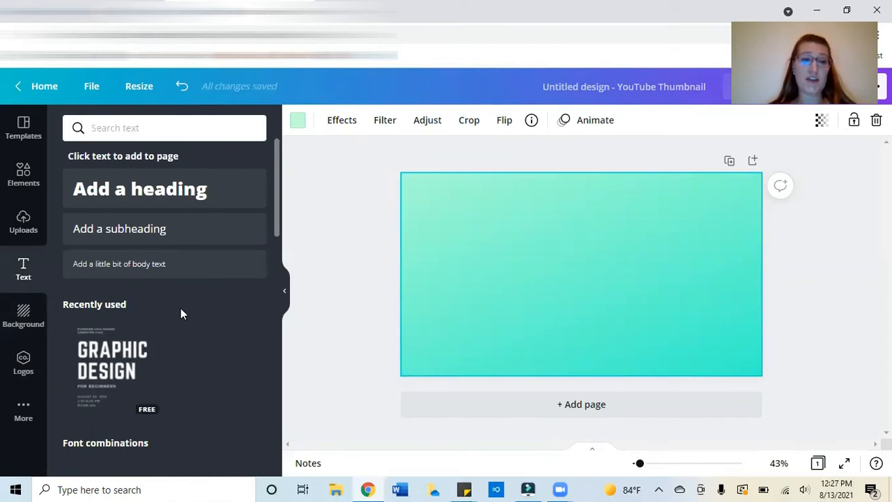
left_click(198, 190)
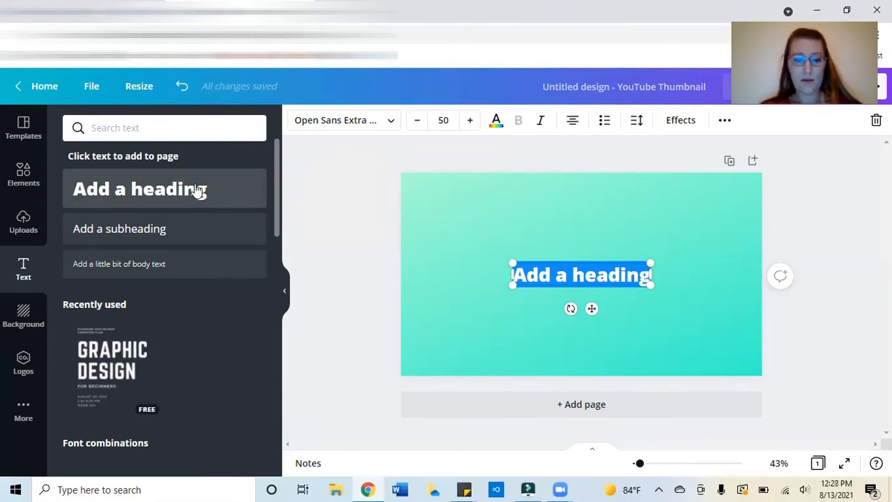
type("Friday")
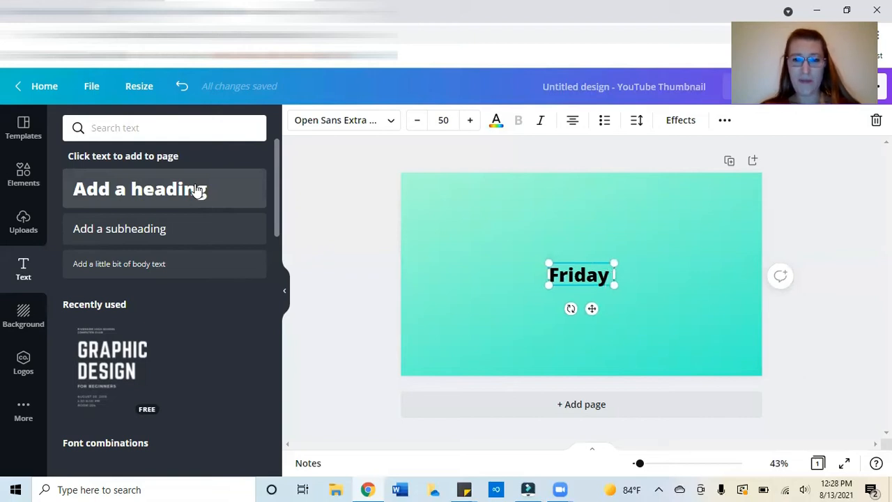
type(" the 13th")
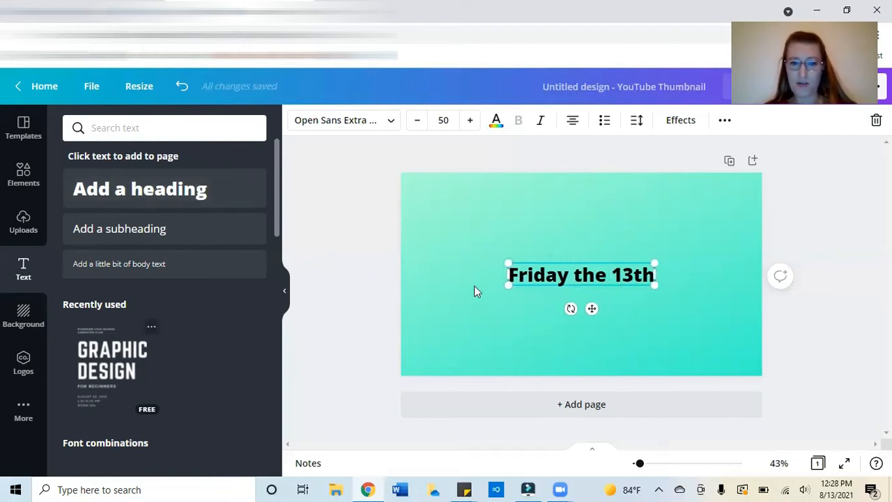
Step: Resize the heading box to about 67.5 so the text wraps onto two lines, and move it left of centre
left_click_drag(505, 301, 495, 338)
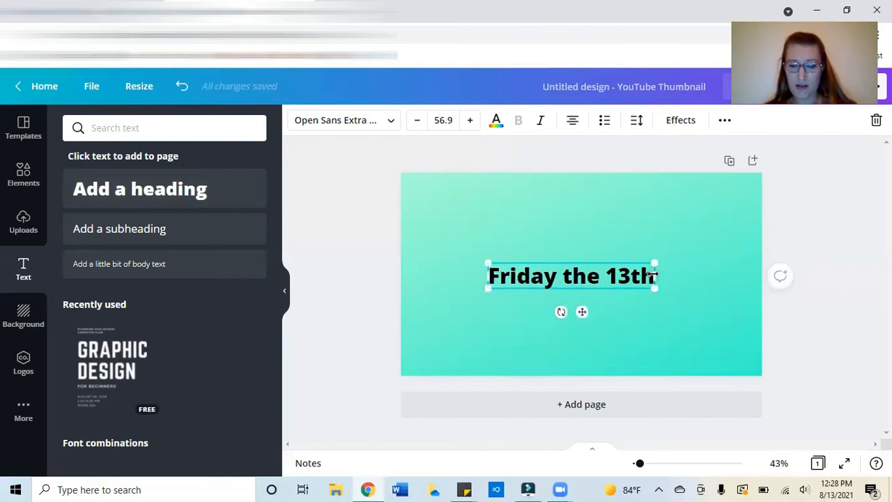
left_click_drag(654, 272, 596, 277)
left_click_drag(538, 285, 490, 233)
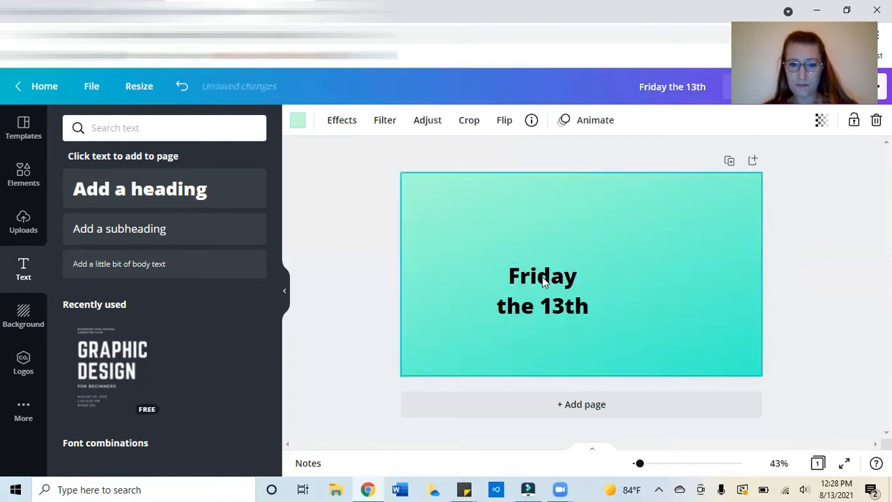
left_click_drag(546, 283, 490, 238)
left_click_drag(427, 276, 434, 328)
left_click_drag(474, 265, 484, 288)
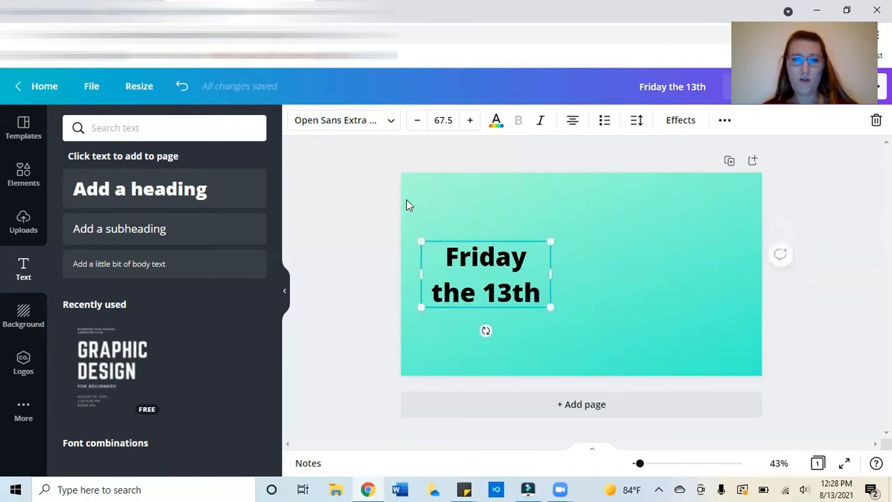
Step: Change the heading's font to Quicksand
left_click(391, 126)
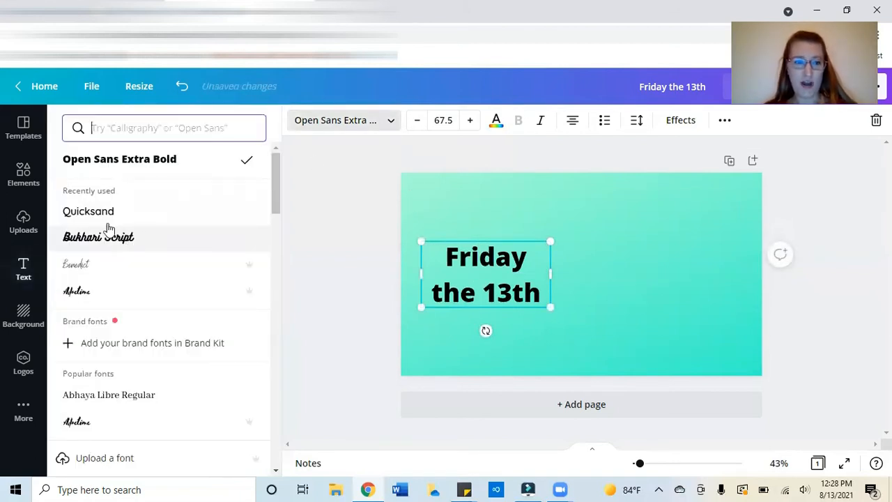
left_click(88, 211)
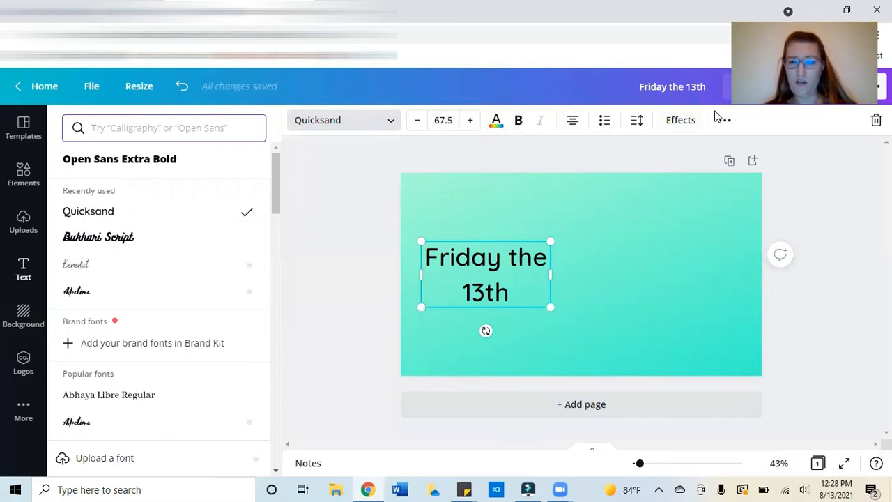
left_click(574, 127)
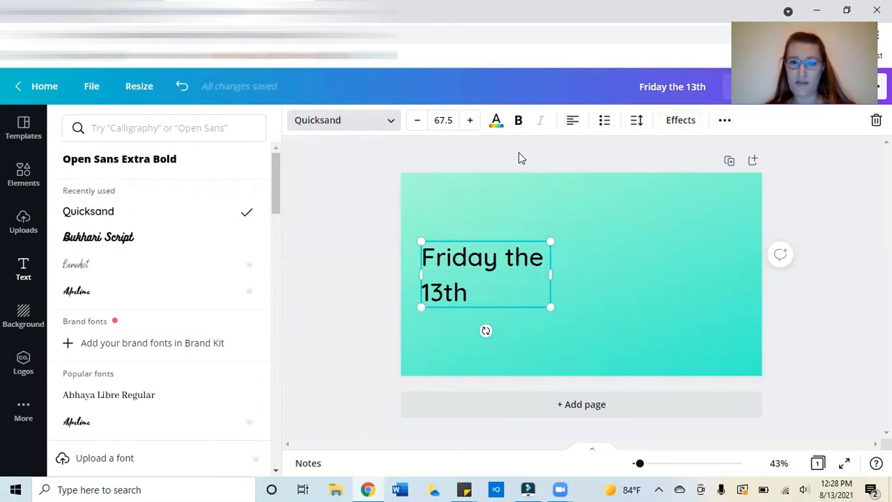
left_click(572, 122)
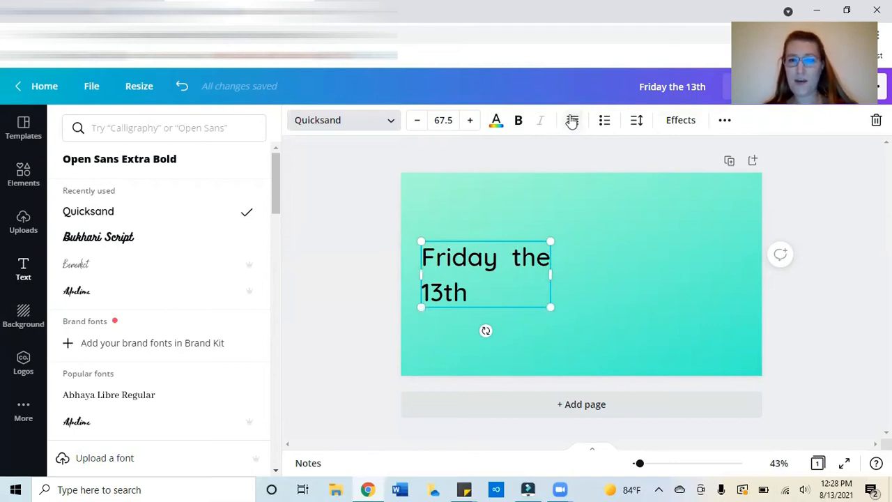
left_click(573, 124)
left_click(572, 123)
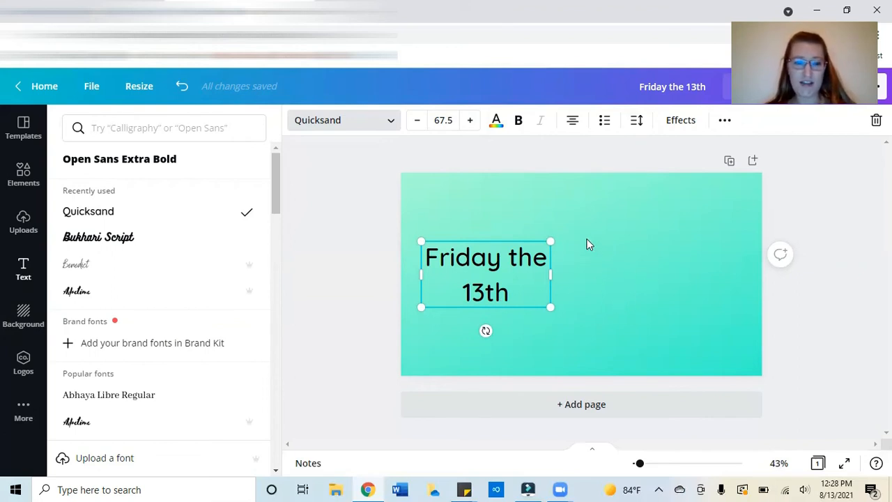
Step: Browse the Elements and Uploads panels for graphics to add to the thumbnail
left_click(24, 175)
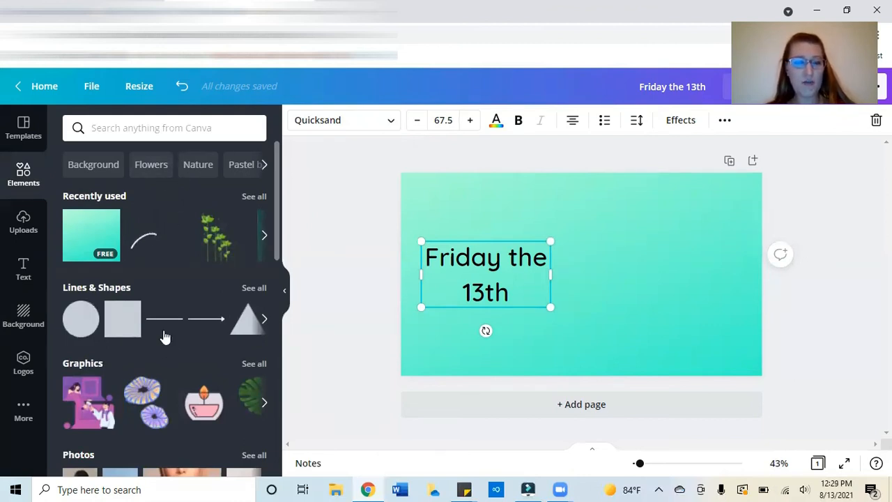
scroll(162, 335, "down", 10)
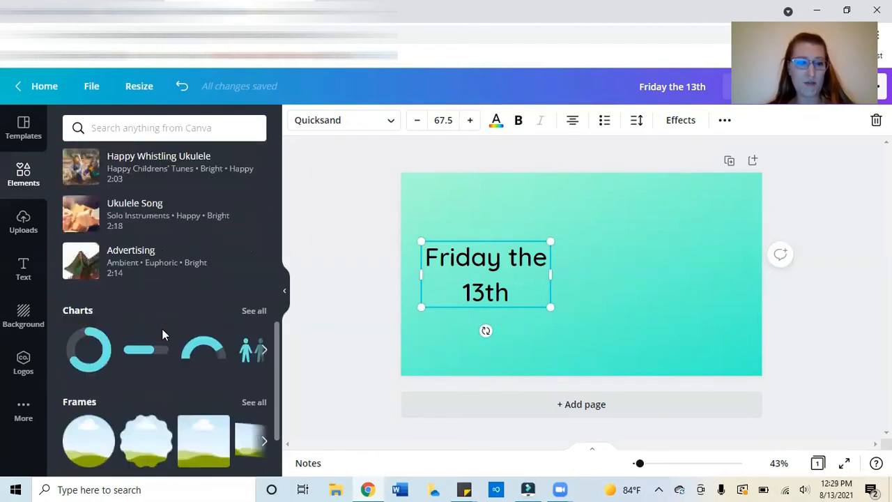
scroll(163, 335, "up", 10)
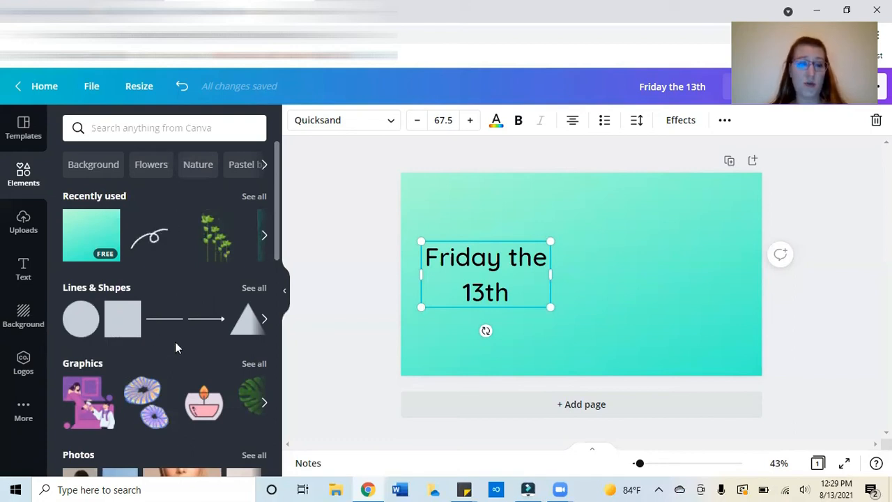
scroll(175, 342, "down", 3)
scroll(174, 342, "down", 5)
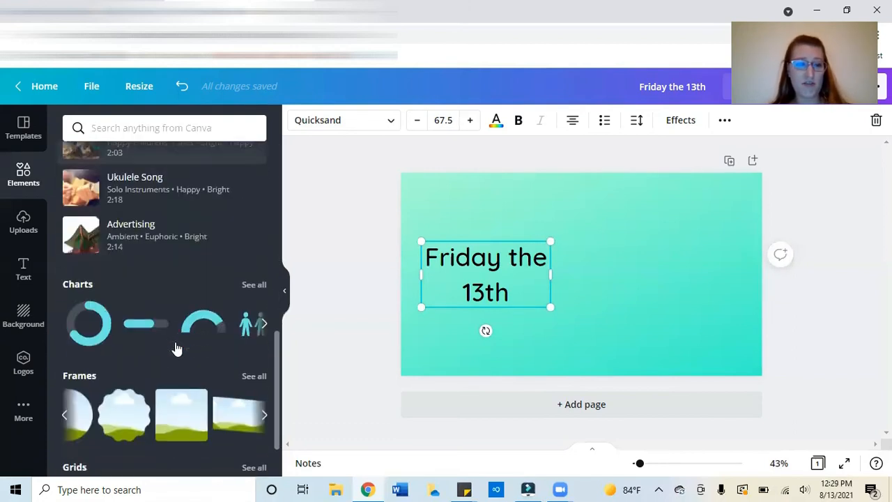
scroll(175, 348, "up", 10)
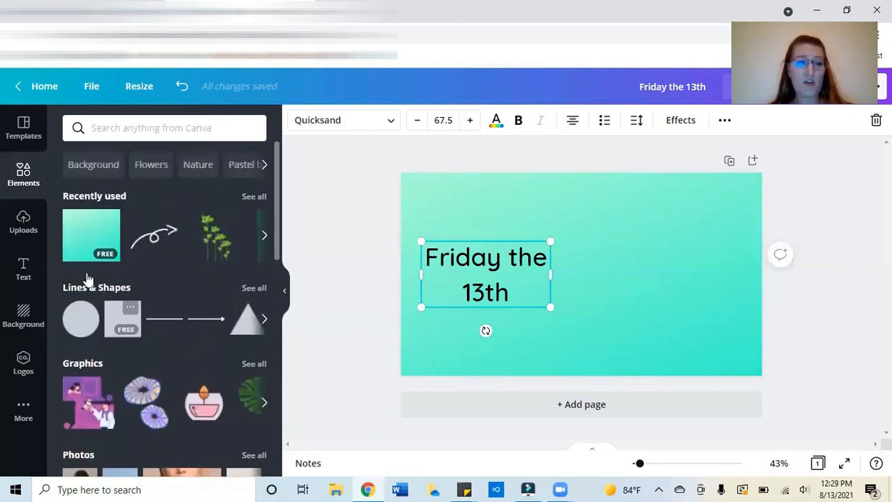
left_click(27, 231)
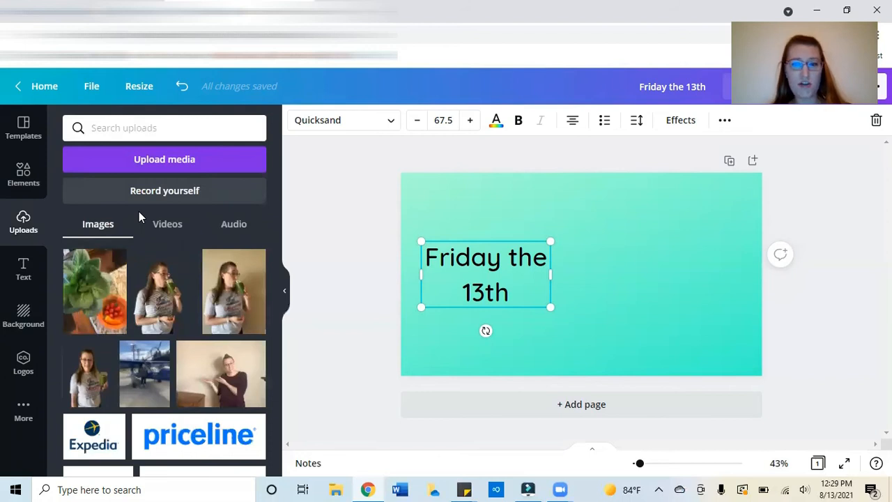
left_click(21, 186)
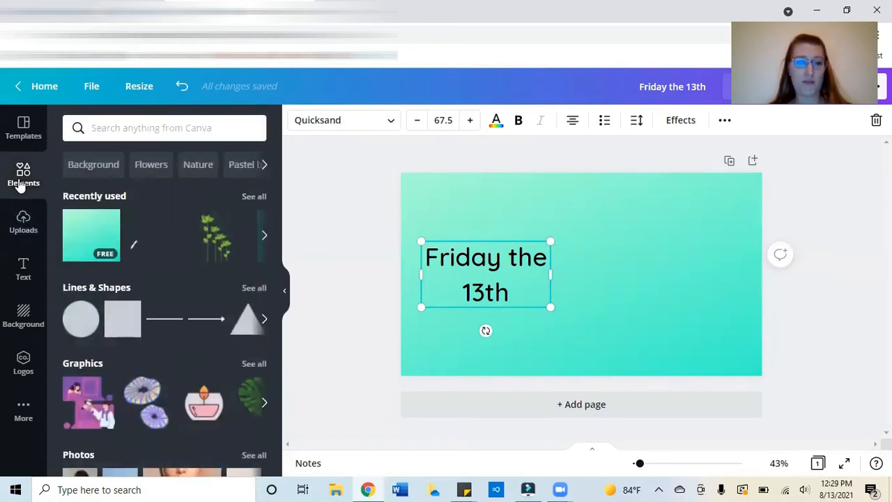
scroll(193, 322, "down", 2)
scroll(191, 318, "down", 4)
scroll(165, 360, "up", 6)
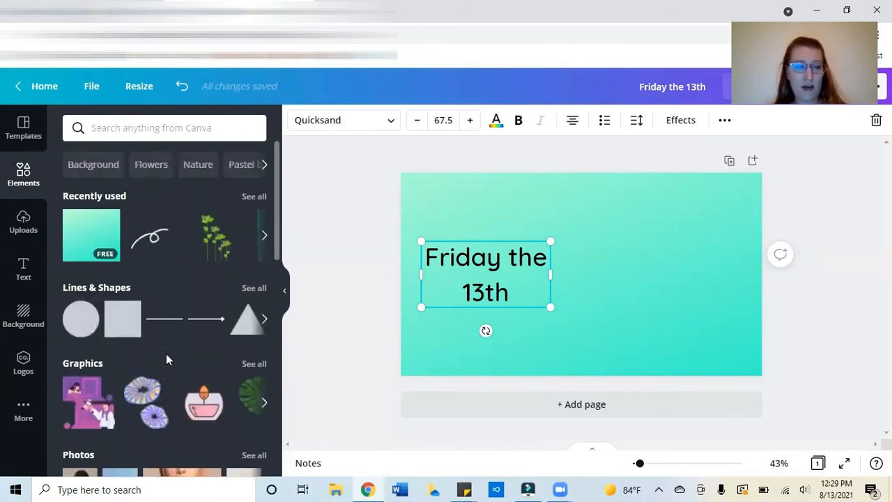
Step: Search the elements library for "boarder" and look through the results
left_click(103, 167)
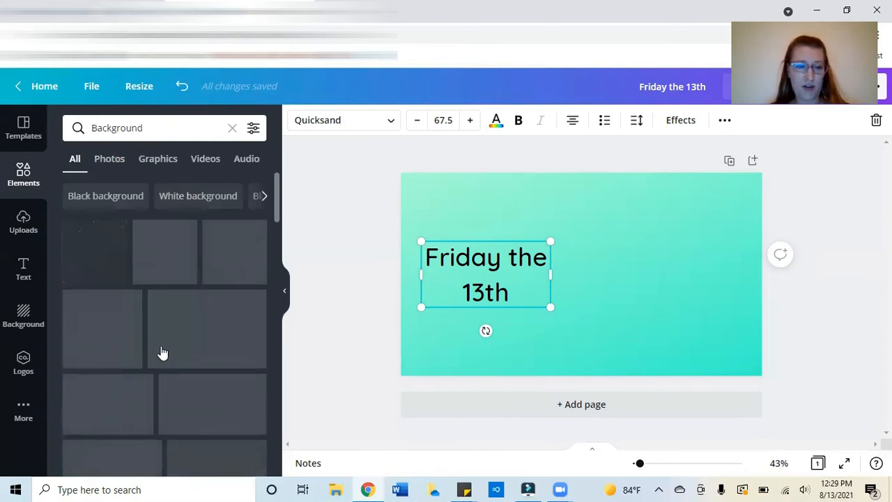
left_click(205, 131)
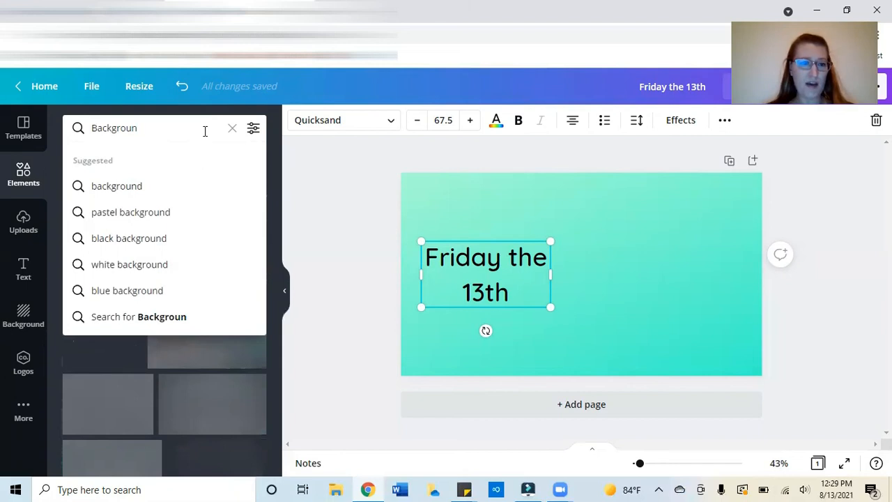
key("BackSpace")
key("BackSpace")
key("BackSpace")
key("BackSpace")
key("BackSpace")
key("BackSpace")
key("BackSpace")
key("BackSpace")
key("BackSpace")
type("boarder")
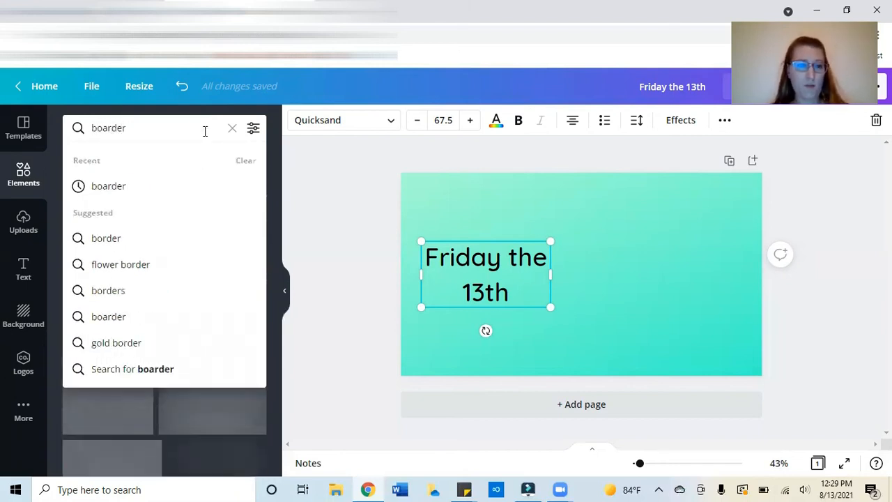
key("Return")
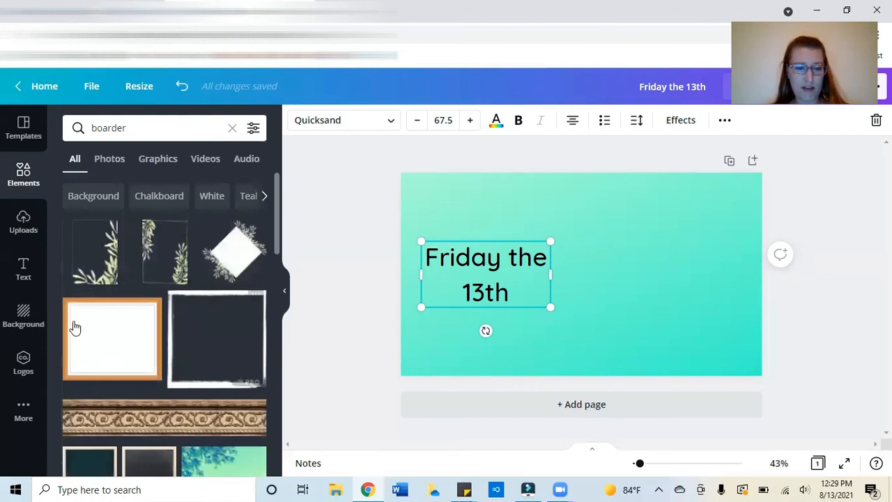
scroll(136, 327, "down", 3)
scroll(137, 327, "up", 3)
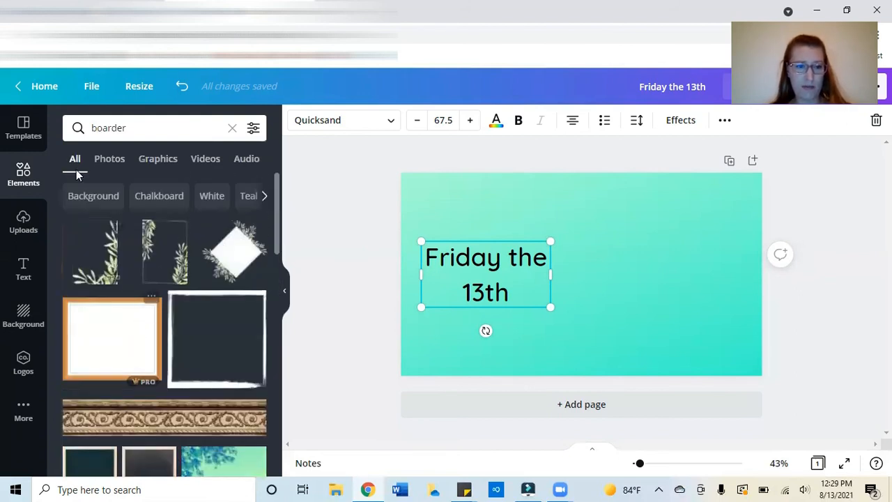
Step: Search the elements library for "rectangle" and scroll through the results
left_click(93, 127)
type("rec")
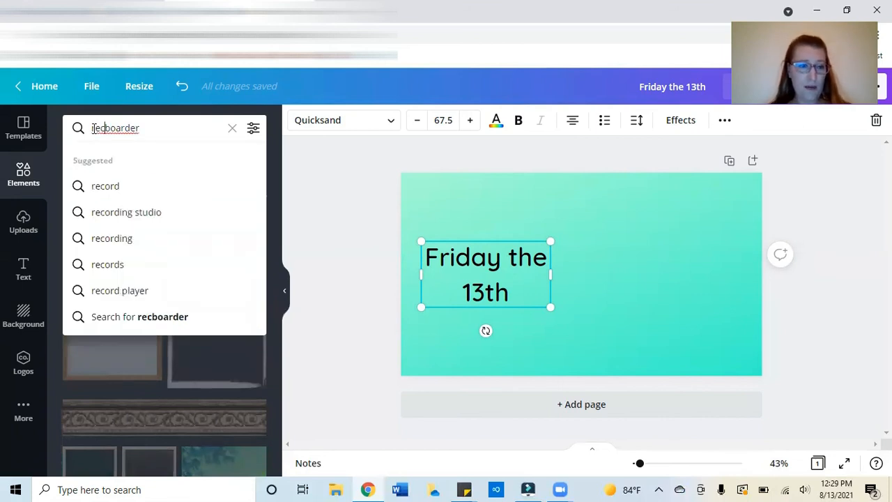
type("tan")
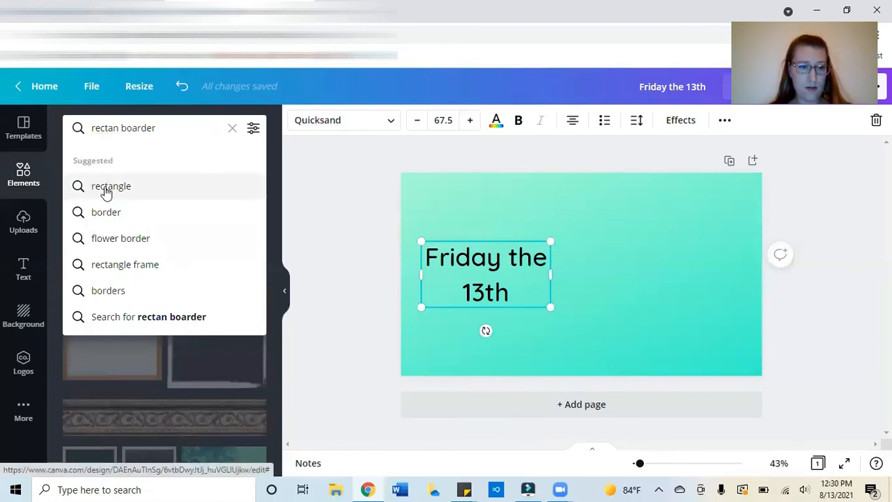
left_click(105, 187)
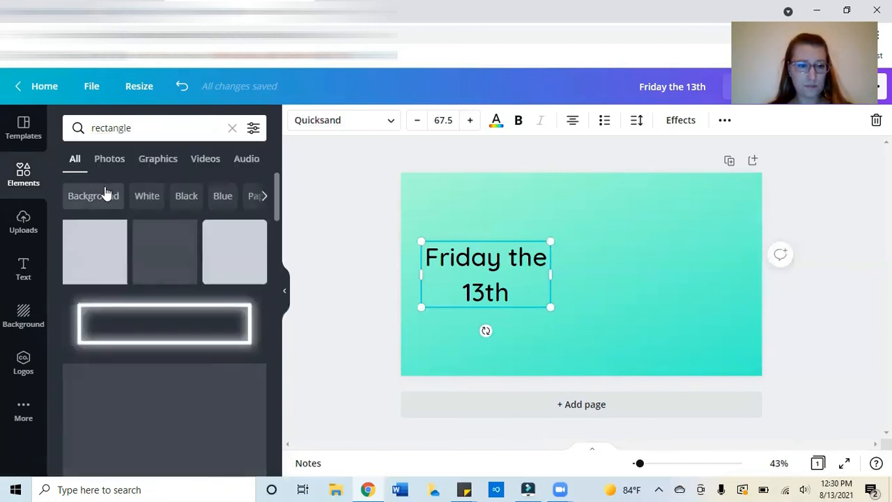
scroll(131, 356, "down", 3)
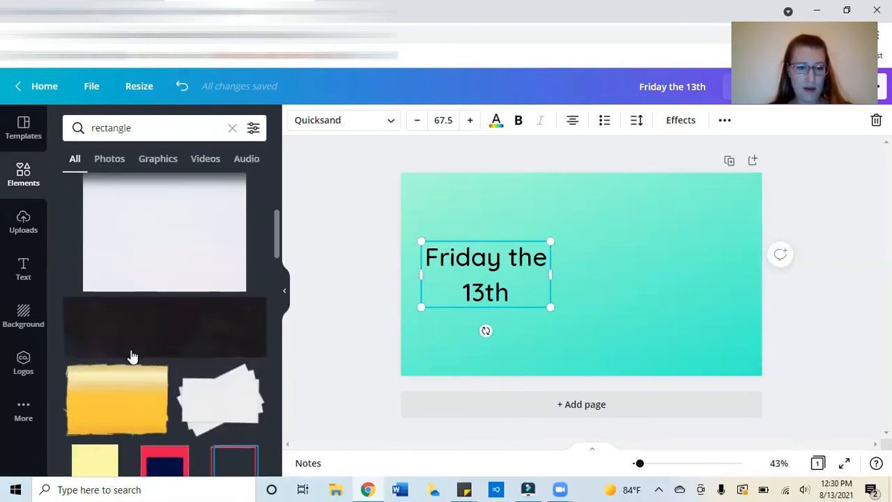
scroll(133, 356, "down", 3)
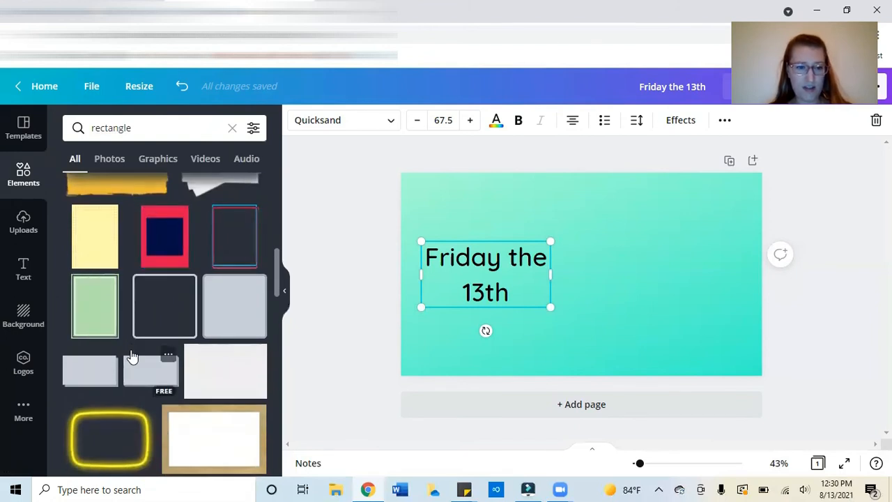
scroll(133, 355, "down", 3)
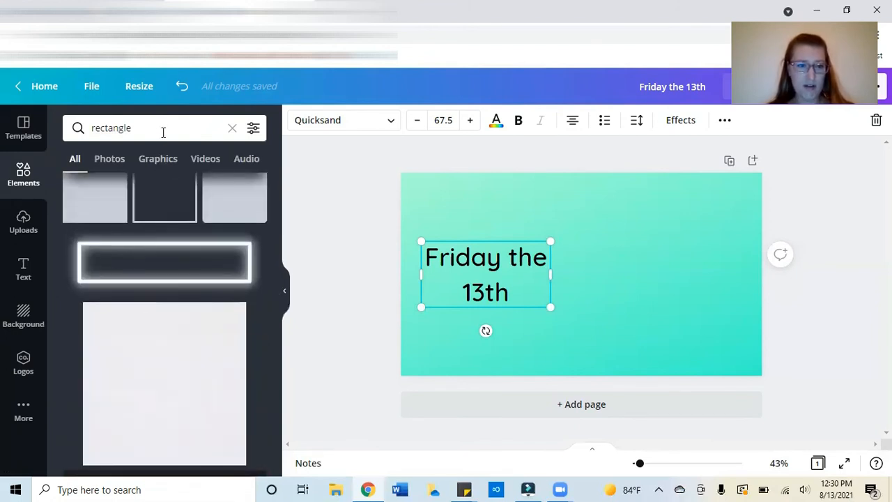
Step: Search the elements for "rectangle boarder" and add the double-line rectangular border to the design
left_click(163, 132)
type("boarder")
key("Return")
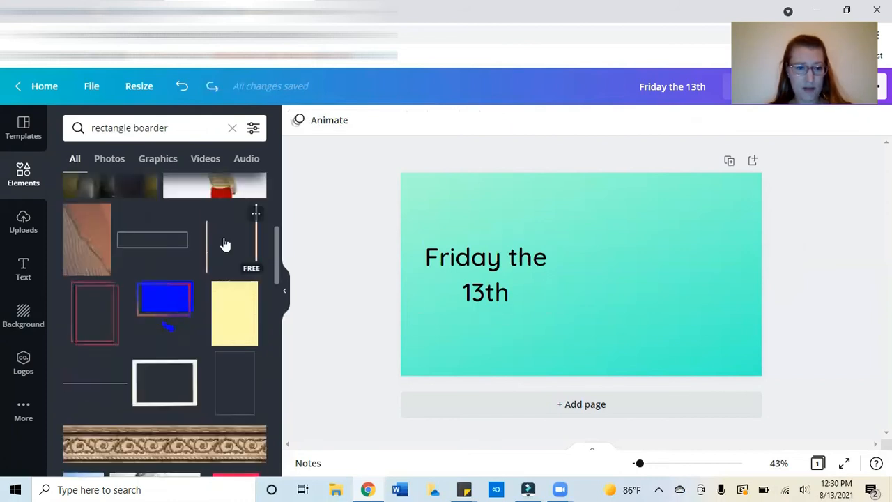
left_click(224, 244)
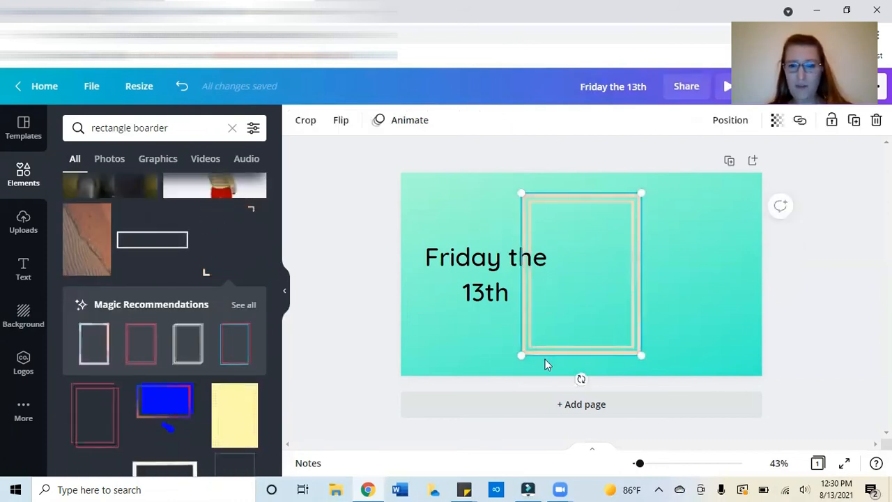
Step: Rotate the border to a horizontal orientation and resize it over the left side of the canvas
left_click_drag(581, 379, 442, 277)
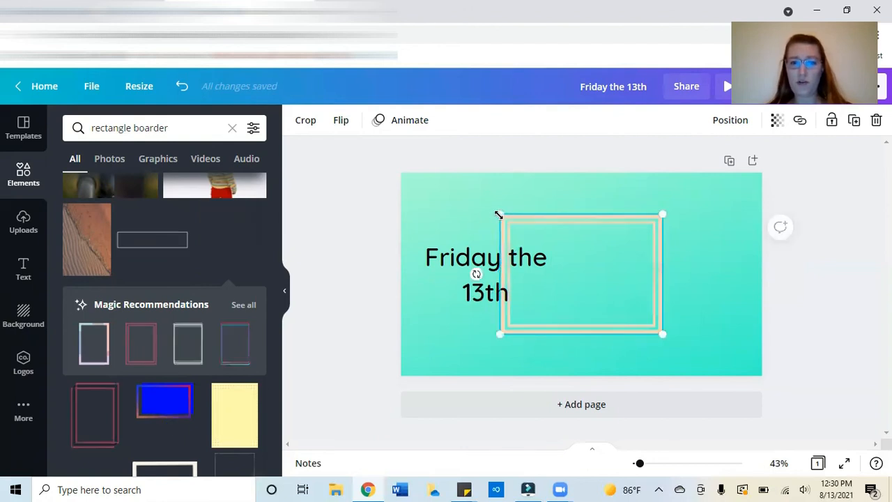
left_click_drag(455, 217, 623, 273)
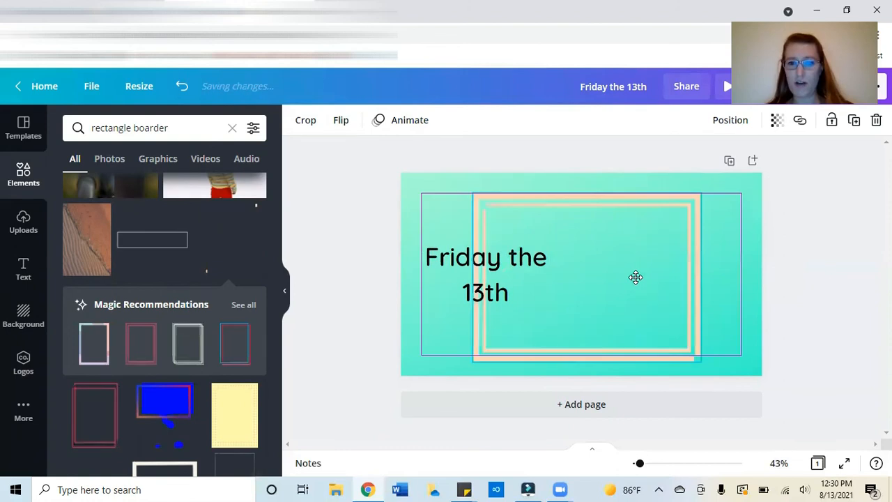
left_click_drag(470, 359, 388, 331)
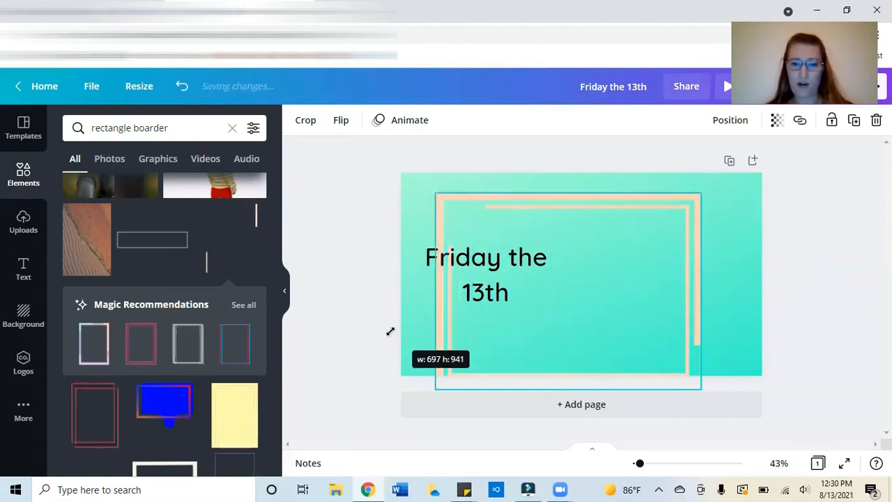
left_click_drag(569, 312, 537, 300)
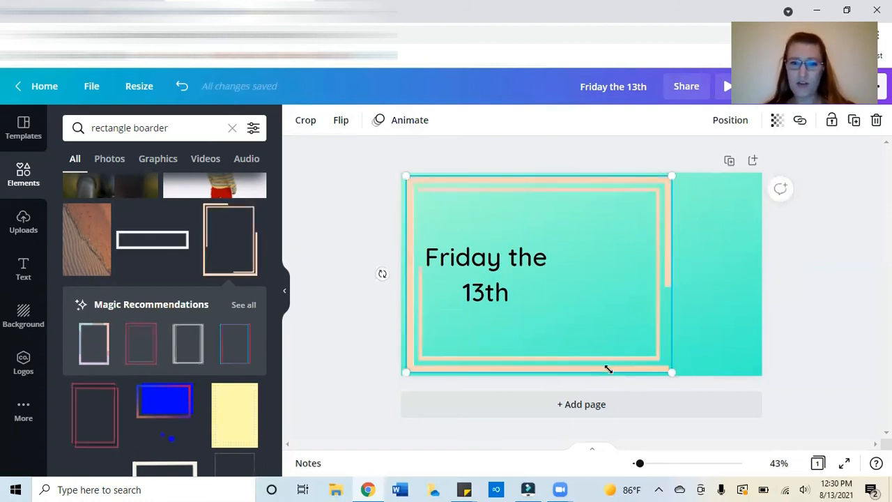
left_click_drag(585, 371, 497, 454)
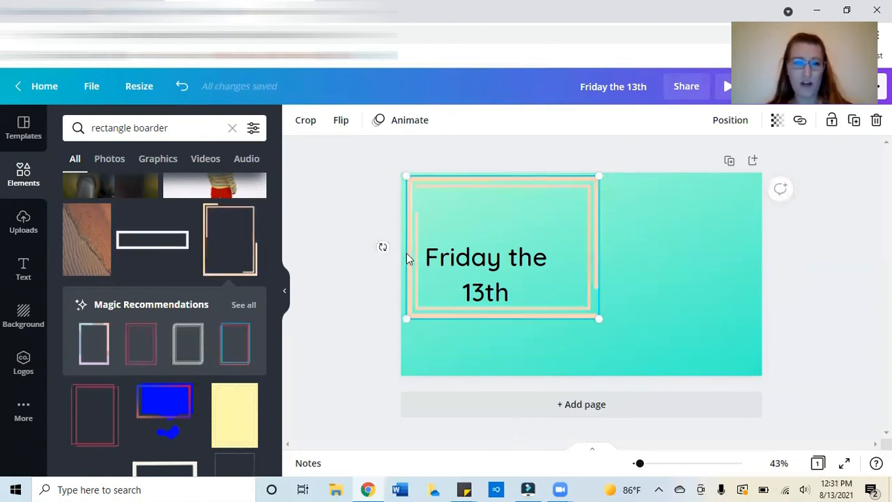
Step: Adjust the border's size and position so it neatly frames the "Friday the 13th" heading
left_click_drag(399, 318, 409, 368)
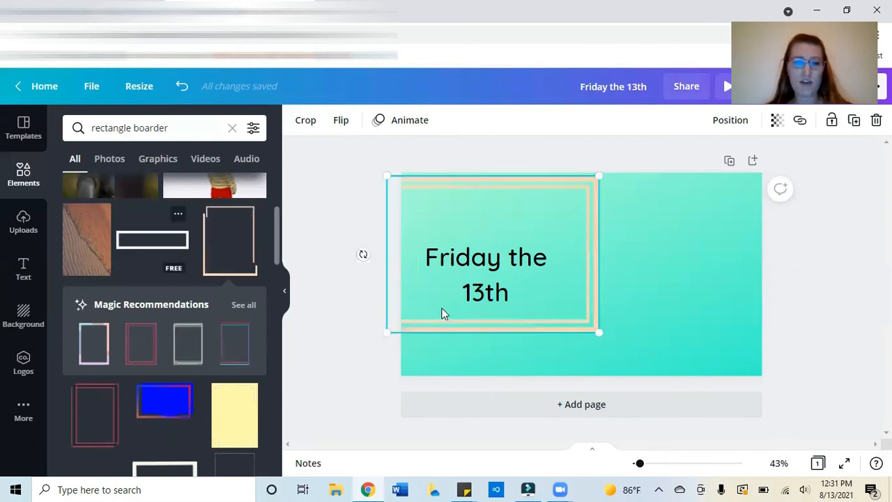
left_click_drag(383, 332, 424, 342)
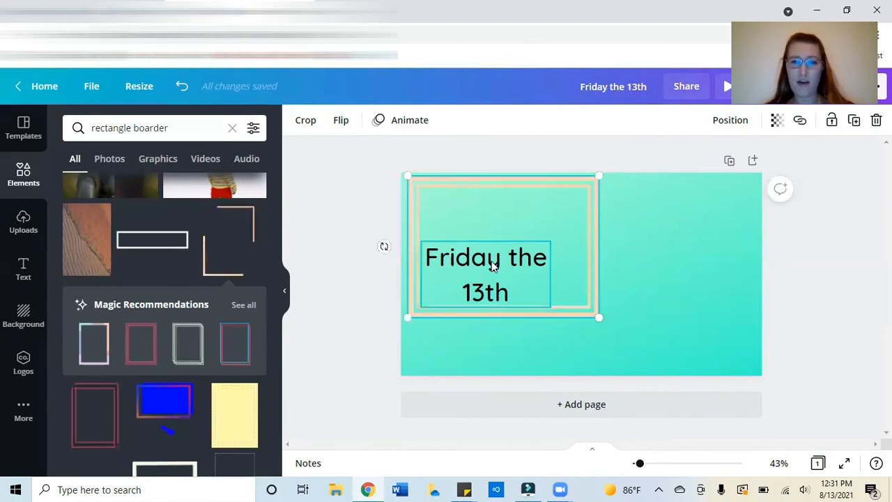
left_click(492, 264)
left_click_drag(518, 223, 520, 241)
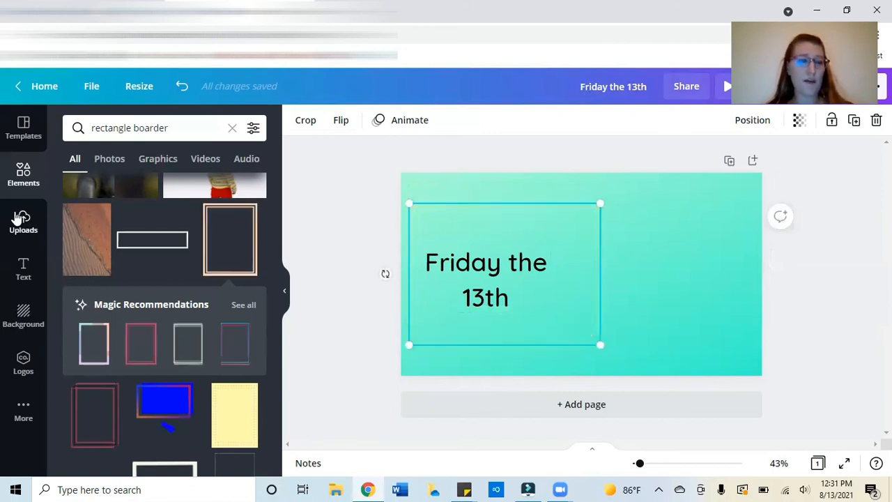
Step: Open the Uploads panel and browse the uploaded images
left_click(18, 219)
scroll(80, 254, "down", 5)
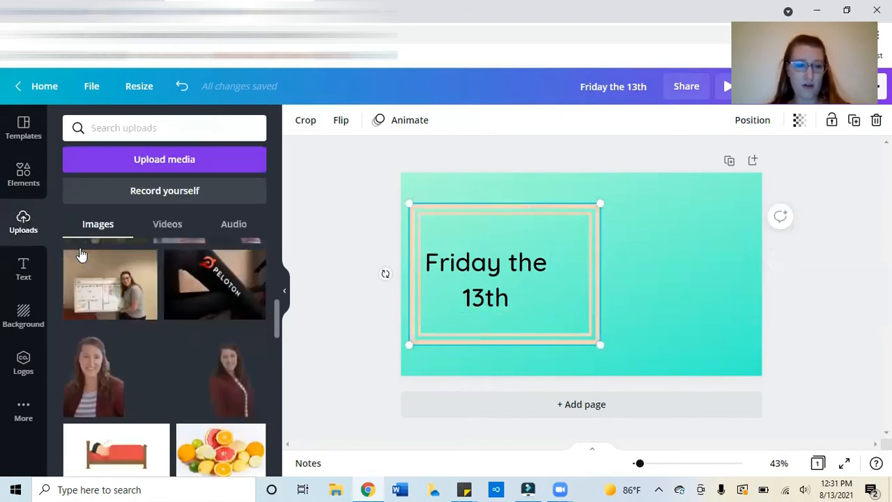